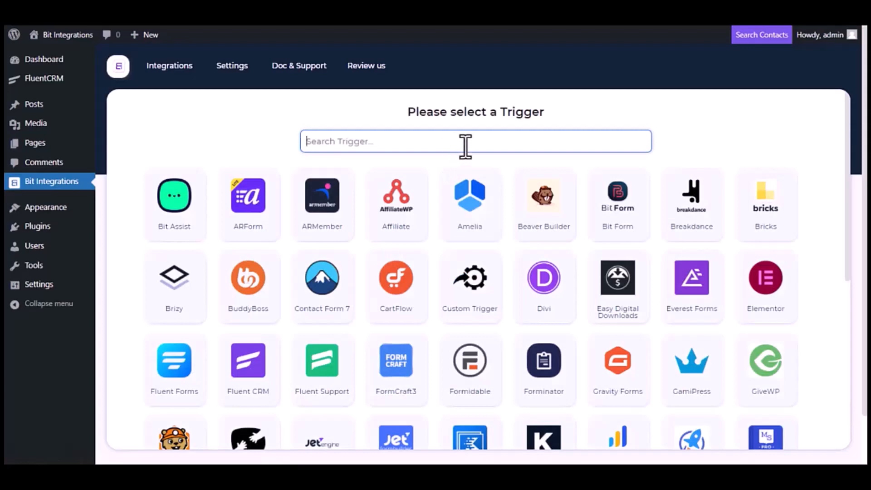
- Choose Fluent CRM as the trigger with the 'A contact is create' event
type("Flu")
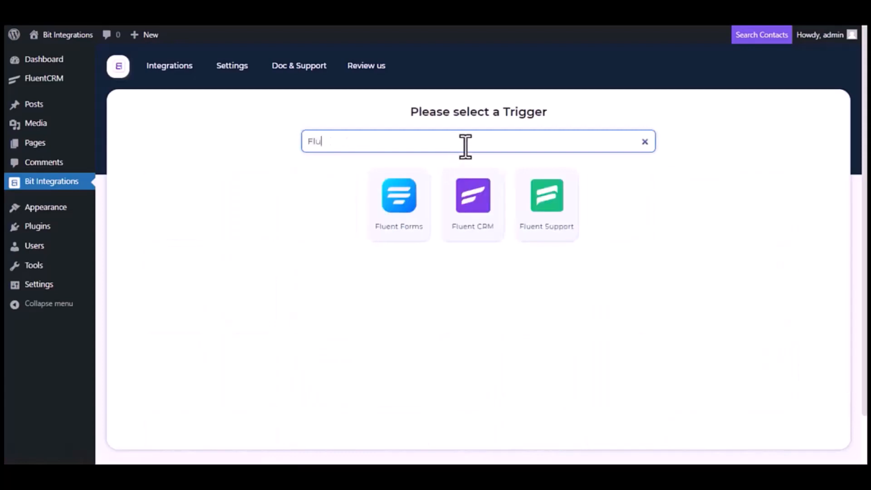
type("ent CRM")
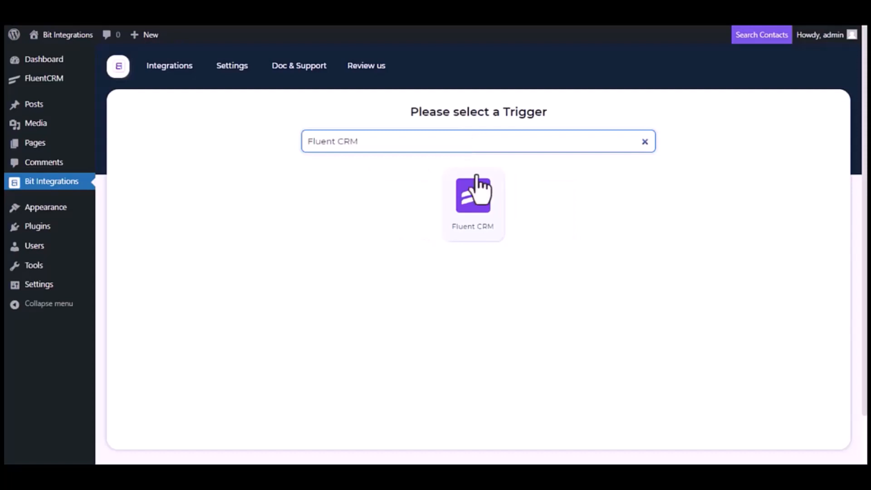
left_click(482, 218)
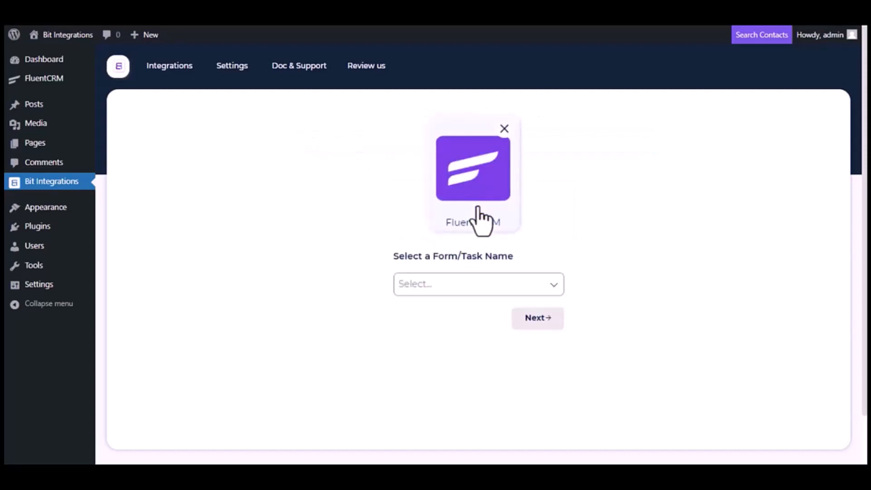
left_click(488, 285)
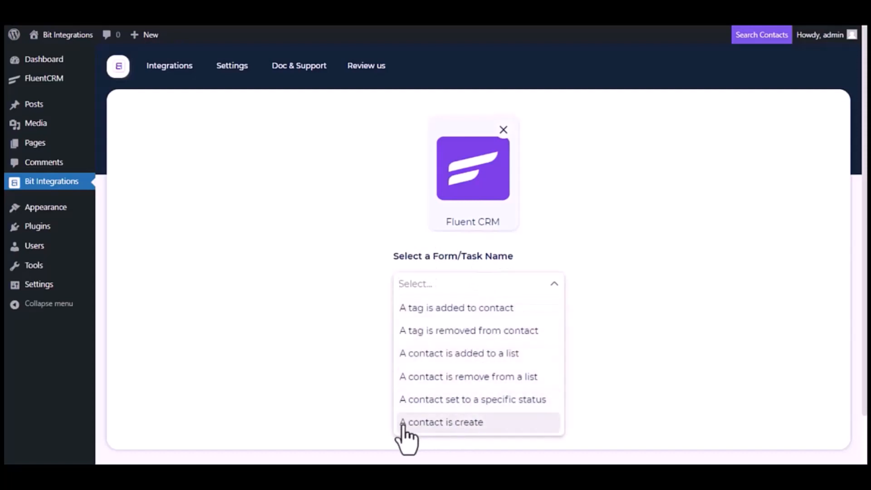
left_click(451, 425)
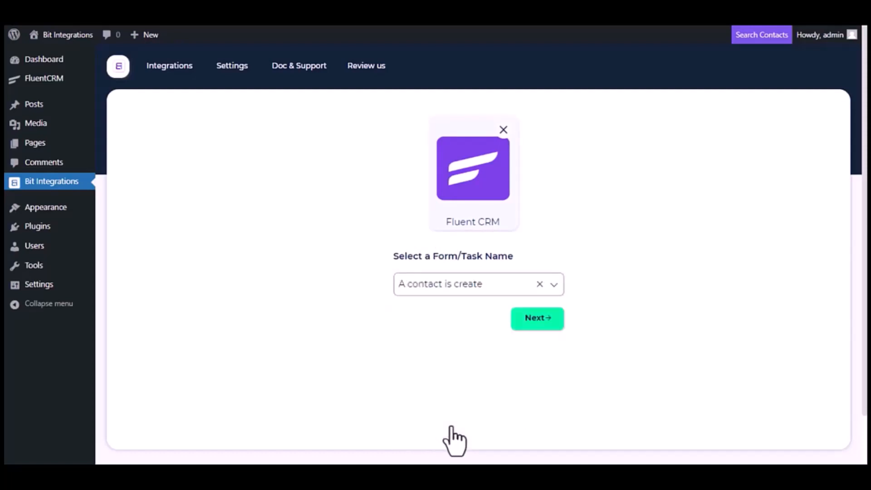
- Pick PerfexCRM as the integration's action app
left_click(548, 327)
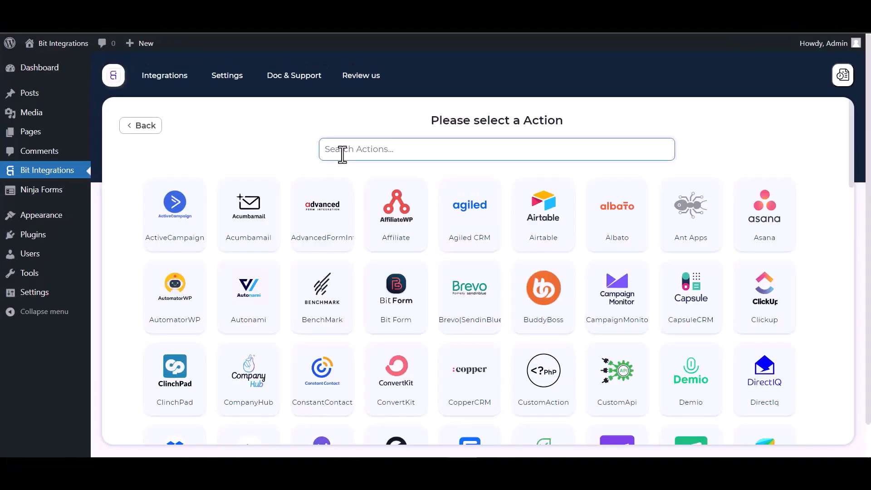
type("perf")
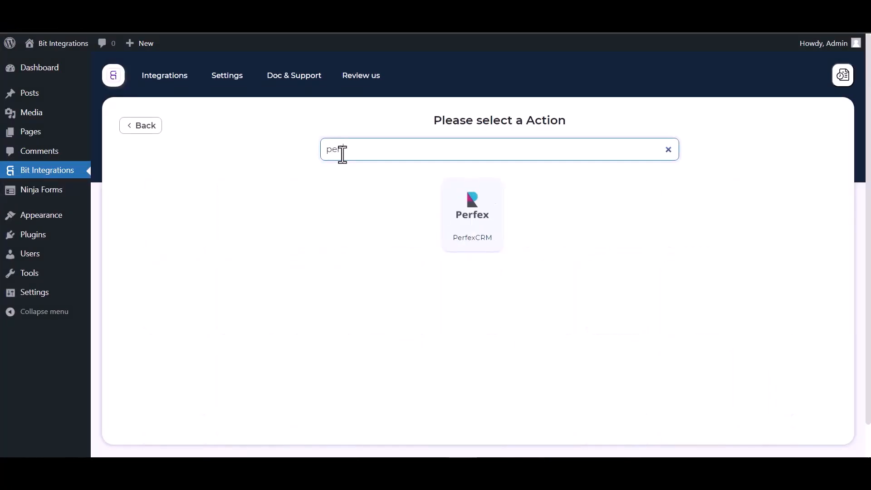
left_click(476, 241)
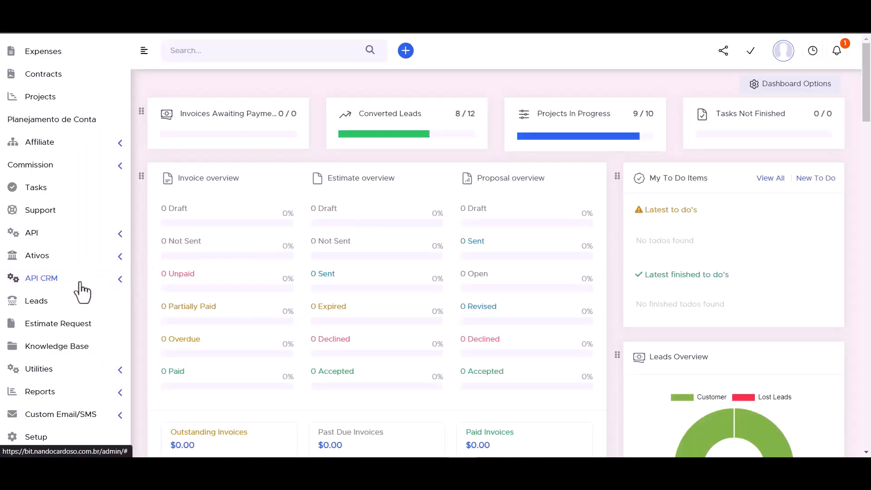
- Copy the site's API URL from API CRM Manager into the Access API URL field
left_click(119, 285)
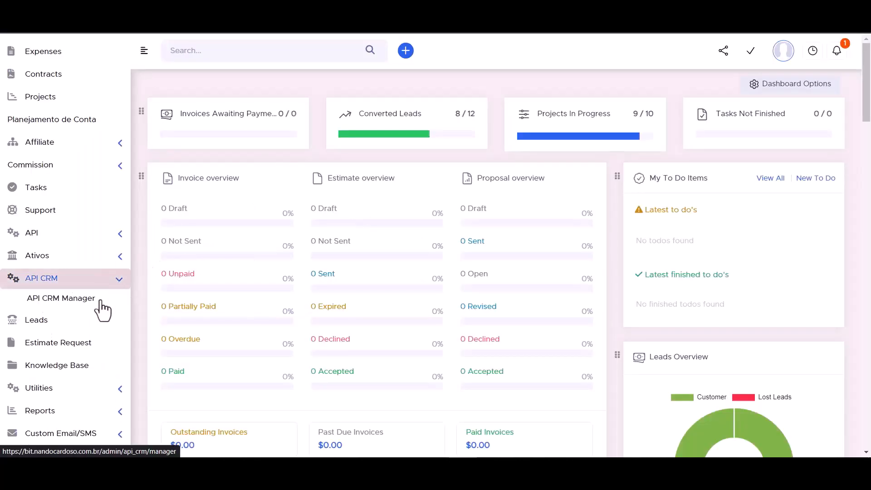
left_click(69, 303)
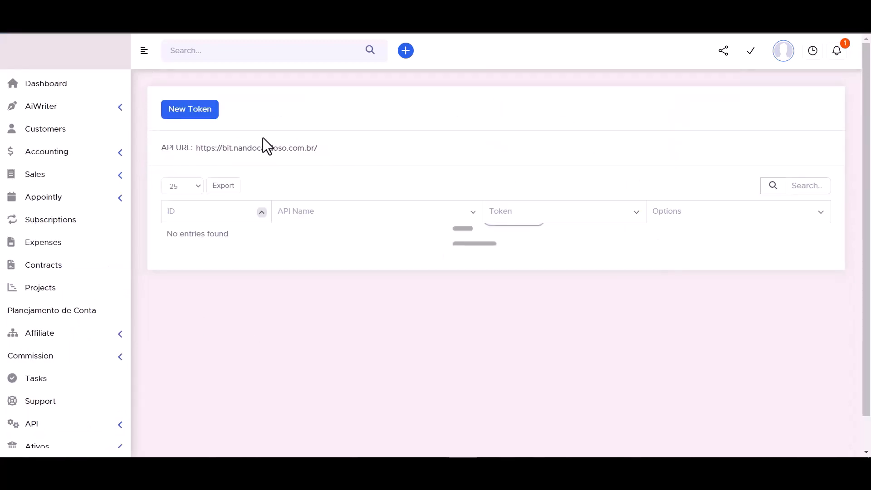
triple_click(236, 150)
key("ctrl+c")
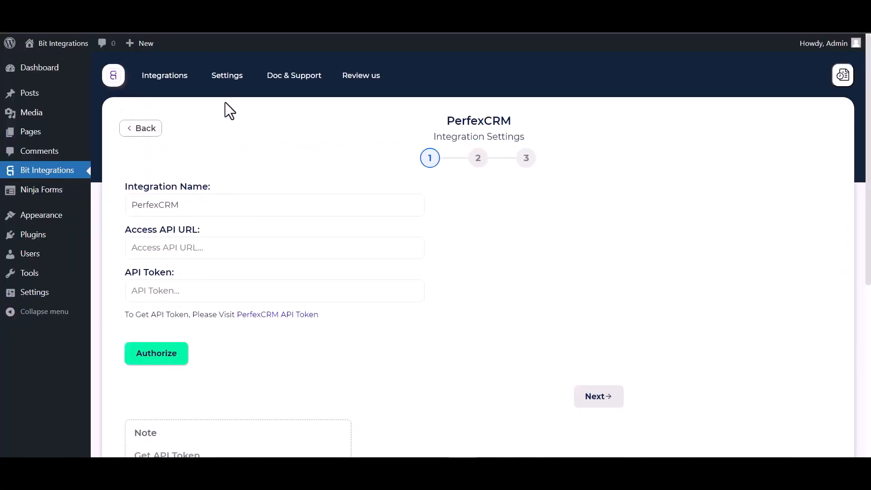
left_click(185, 256)
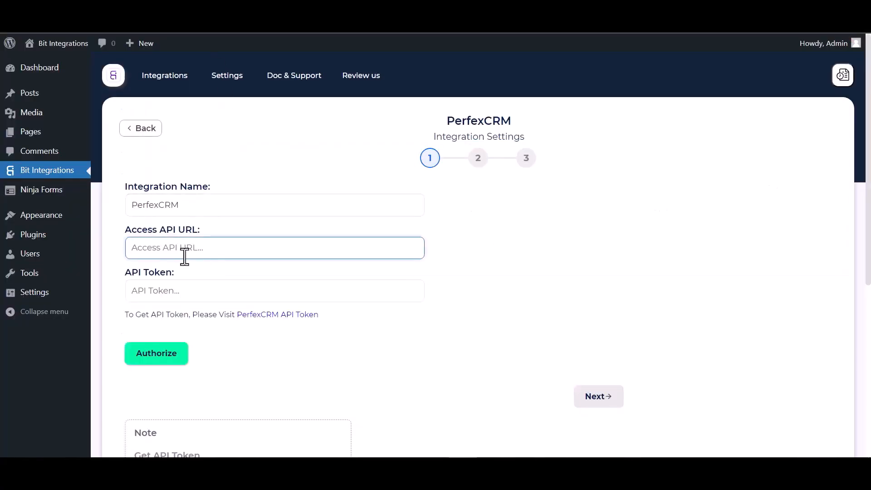
key("ctrl+v")
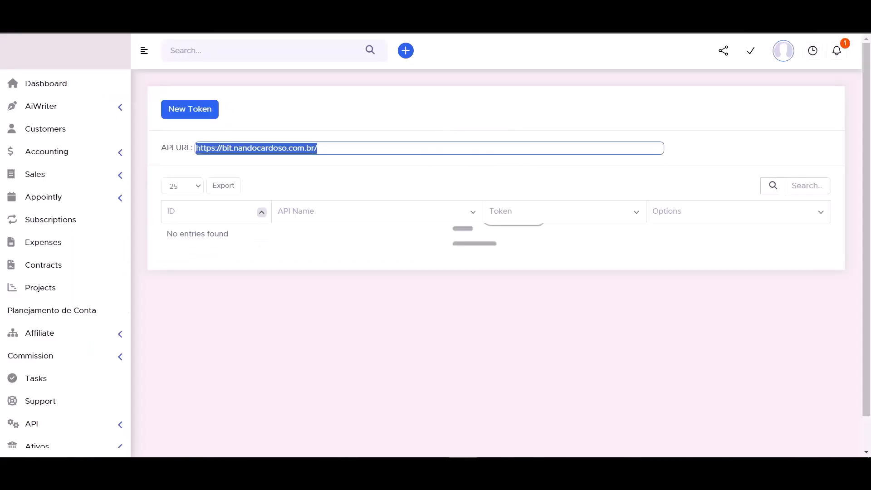
scroll(106, 340, "down", 3)
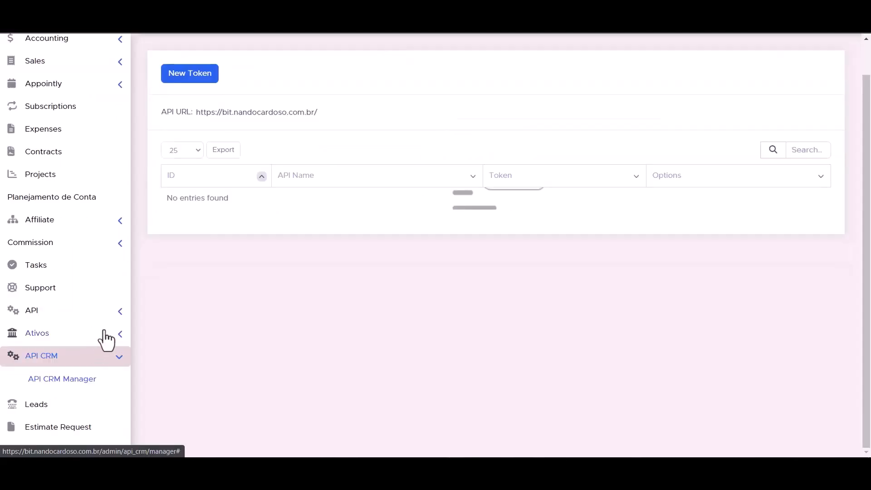
- Go to API Management and start a new API token
left_click(119, 313)
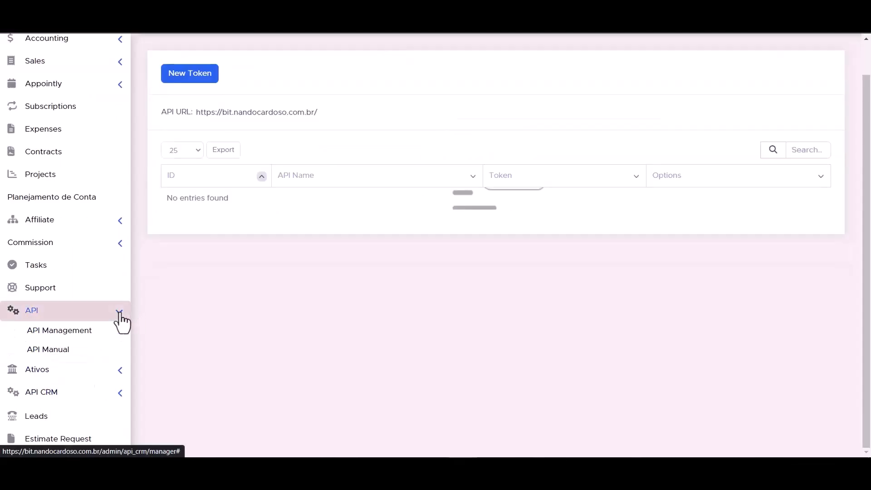
left_click(70, 335)
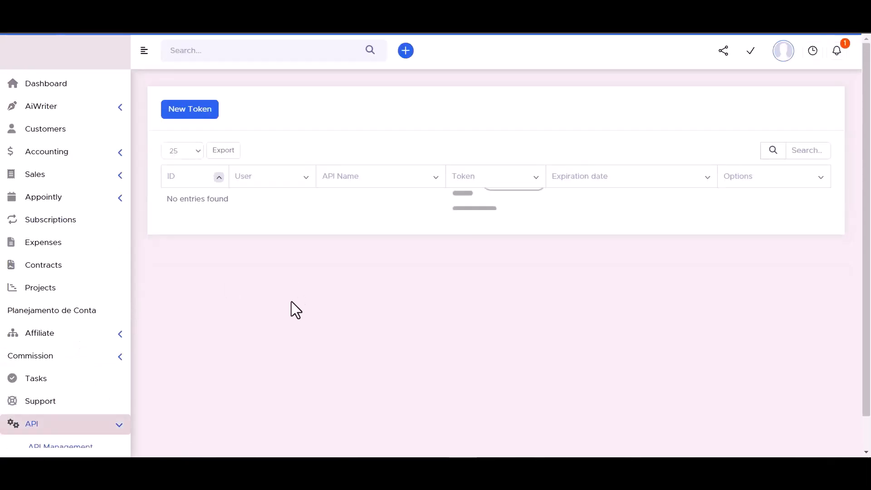
left_click(190, 114)
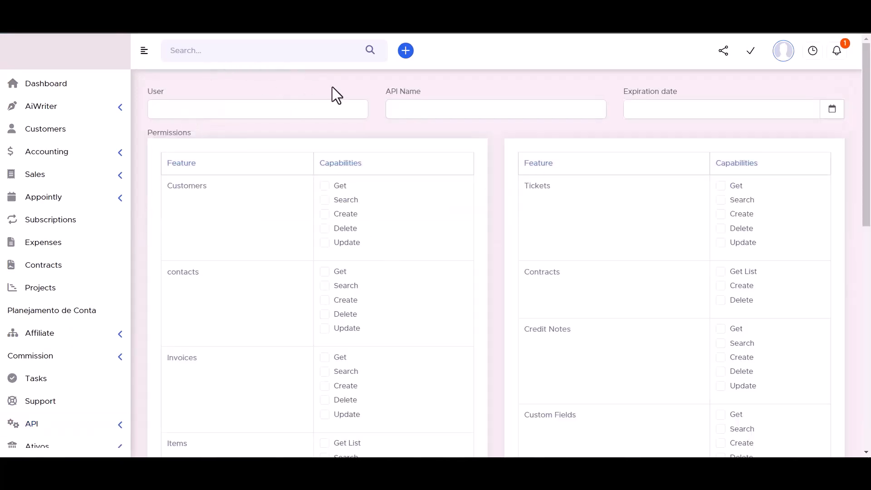
left_click(414, 108)
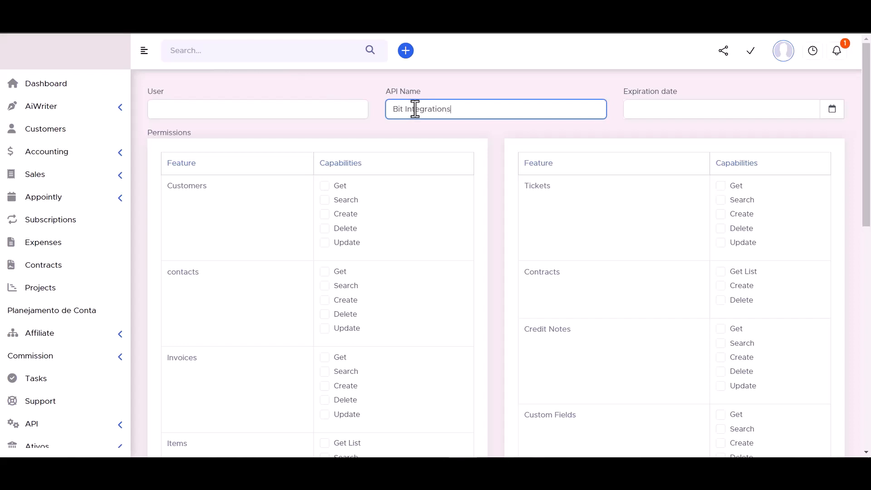
left_click(831, 110)
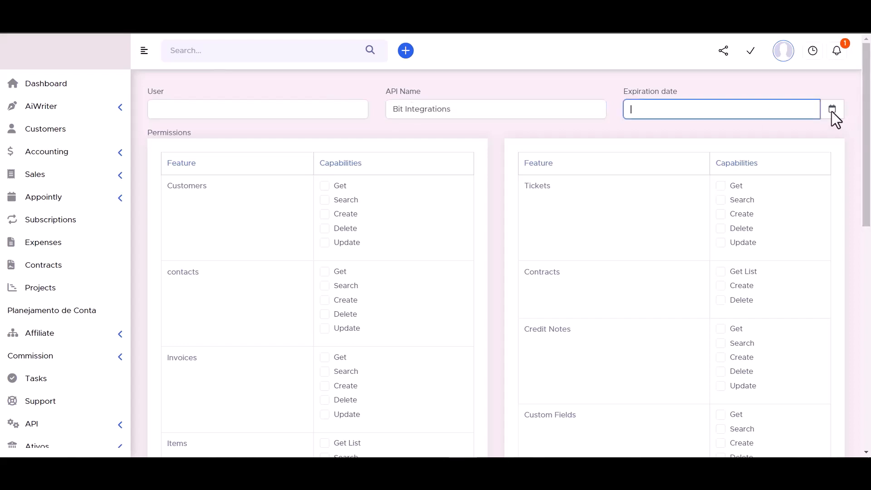
left_click(770, 239)
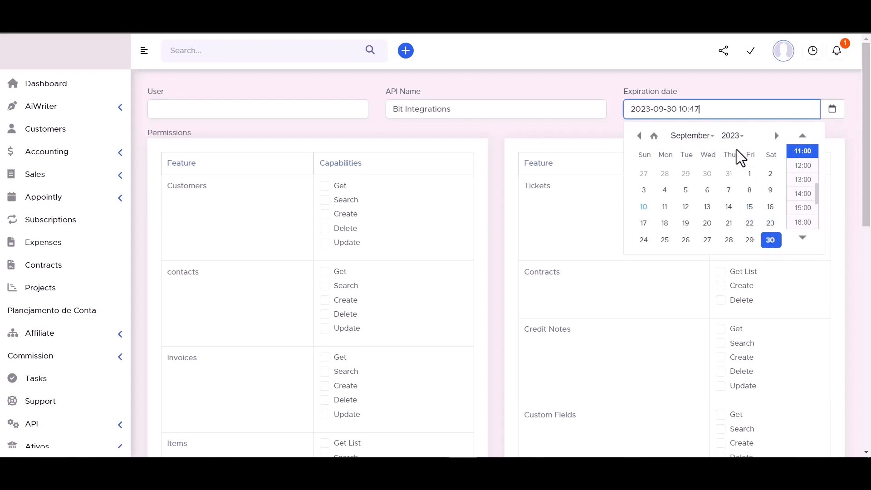
left_click(732, 136)
scroll(733, 181, "down", 7)
left_click(733, 164)
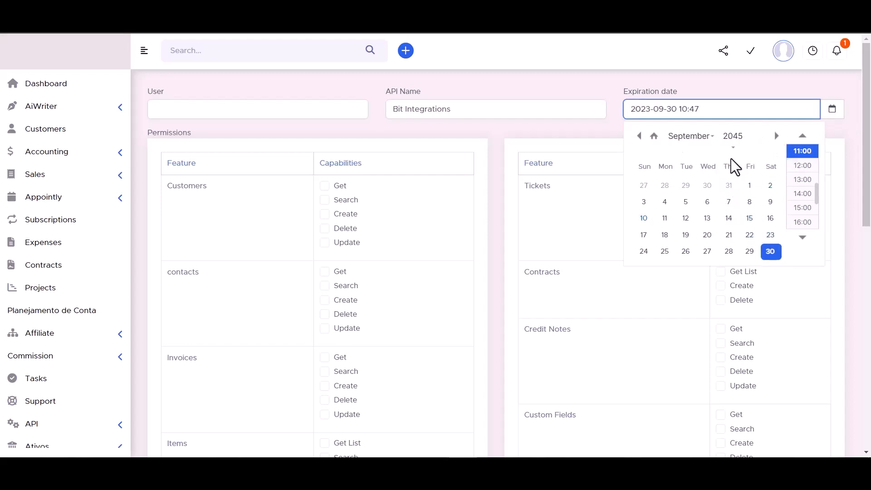
left_click(591, 82)
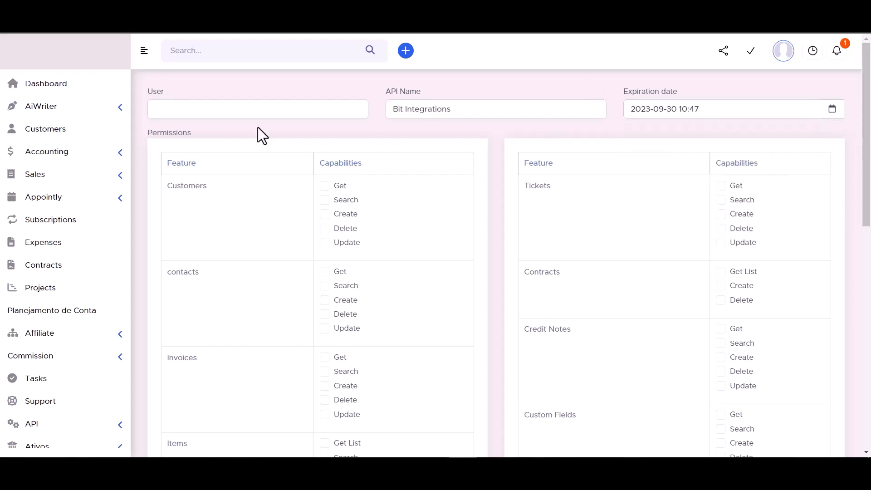
- Grant the token permissions for customers, contracts, tickets and contacts
left_click(324, 186)
left_click(325, 201)
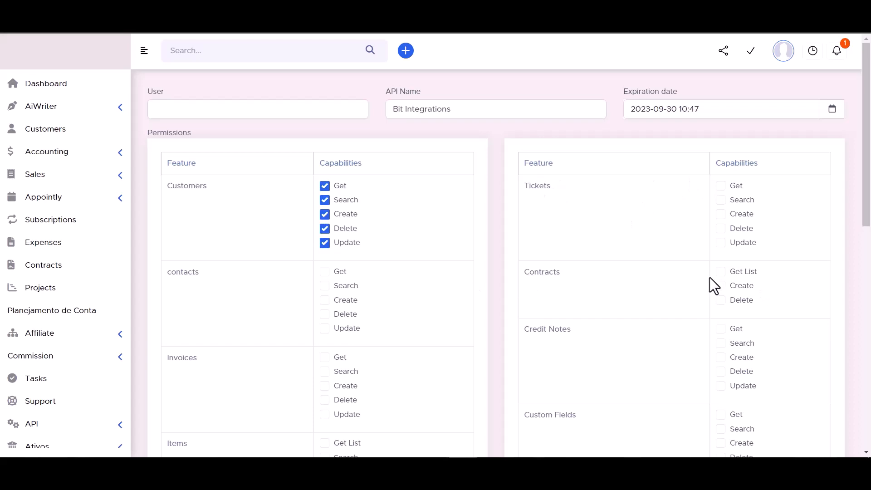
left_click(720, 286)
left_click(720, 301)
left_click(720, 242)
left_click(720, 214)
left_click(721, 186)
left_click(324, 271)
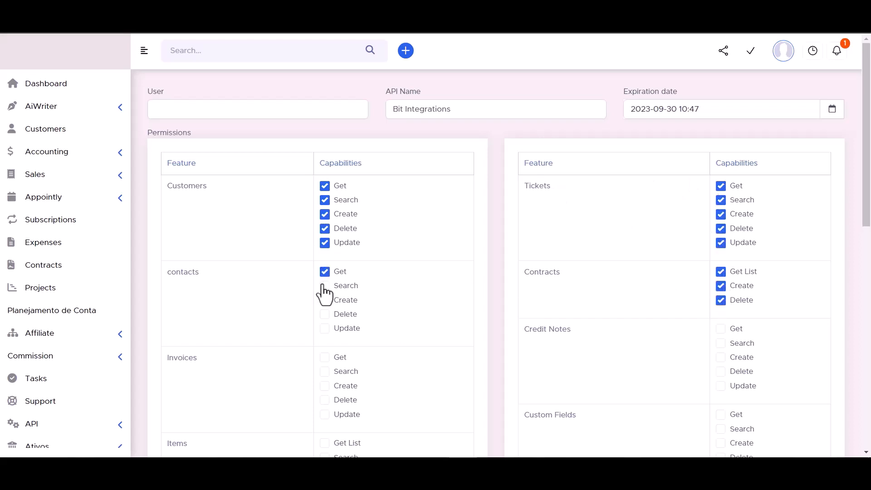
left_click(325, 328)
- Grant invoice and Credit Notes permissions
scroll(389, 254, "down", 3)
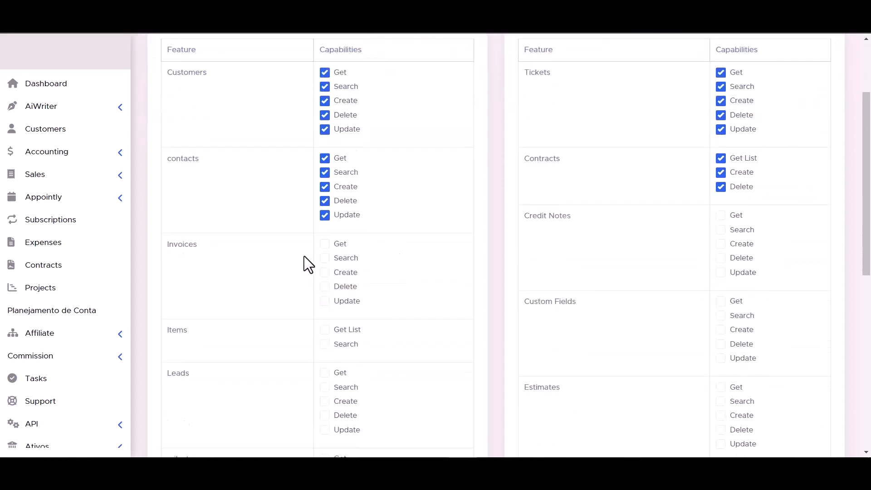
left_click(325, 301)
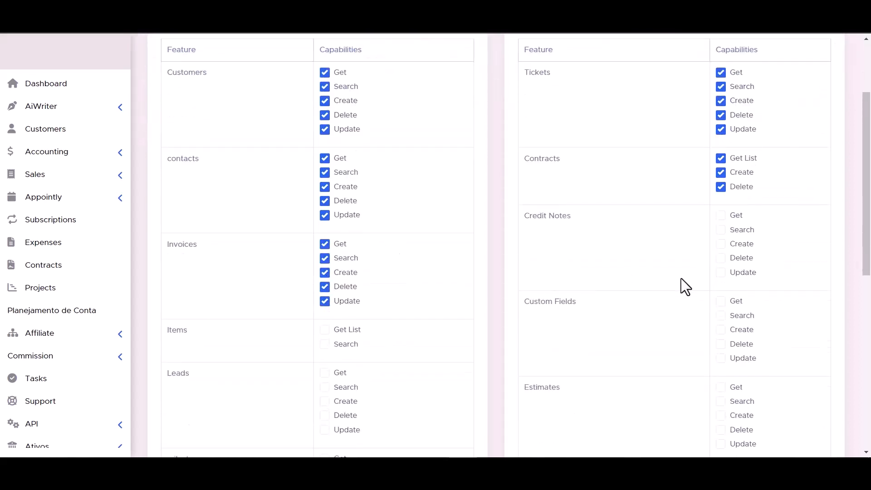
left_click(720, 244)
left_click(720, 230)
left_click(721, 215)
scroll(388, 274, "down", 3)
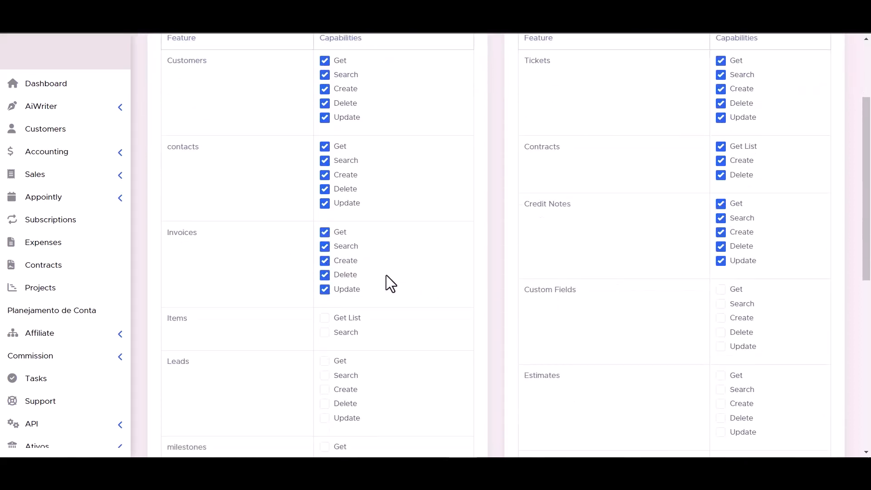
- Grant item permissions and all custom field operations
left_click(324, 230)
left_click(324, 216)
left_click(721, 244)
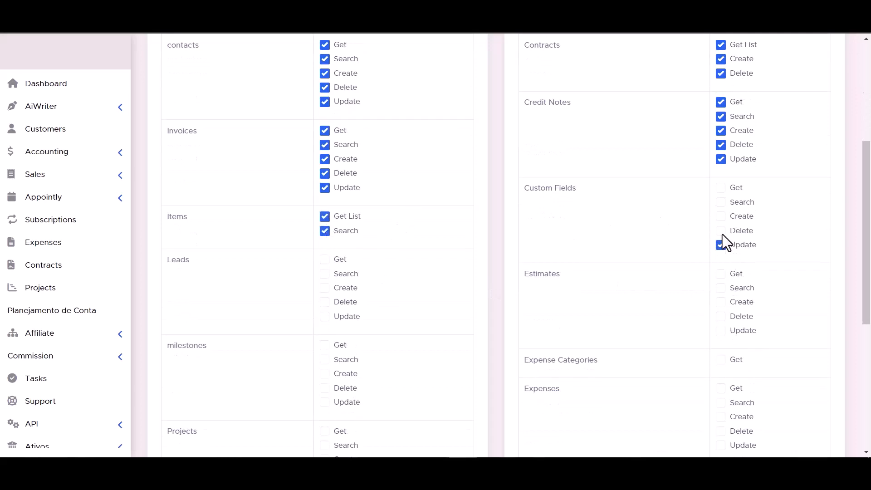
left_click(721, 231)
left_click(720, 216)
left_click(721, 202)
left_click(720, 188)
- Grant lead and estimate permissions
left_click(325, 287)
left_click(325, 301)
left_click(325, 316)
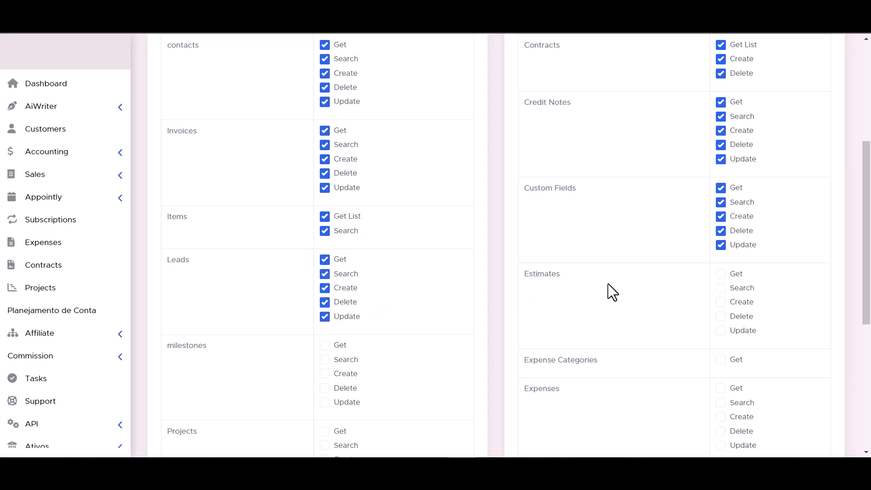
left_click(721, 273)
left_click(720, 288)
left_click(720, 330)
scroll(721, 333, "down", 1)
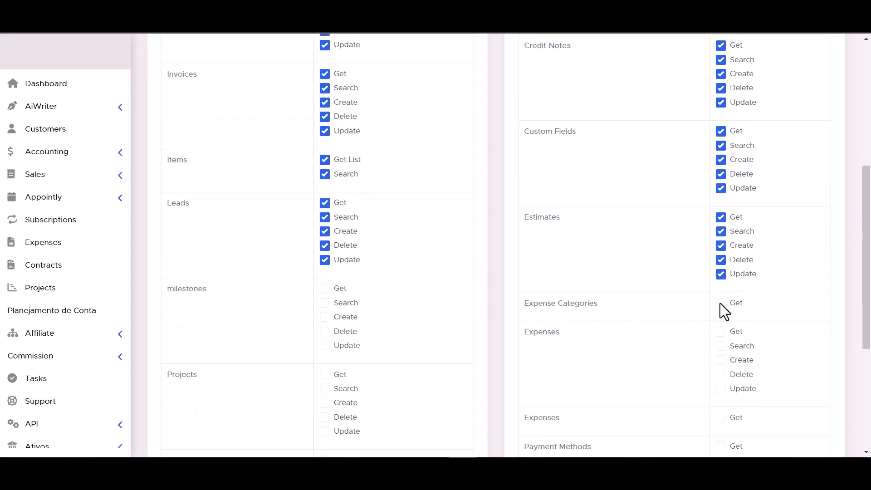
scroll(301, 303, "down", 2)
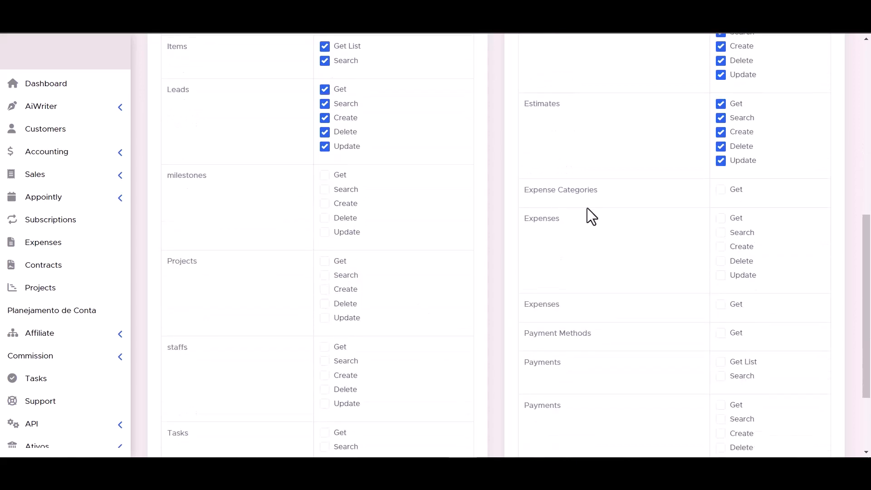
scroll(626, 204, "down", 2)
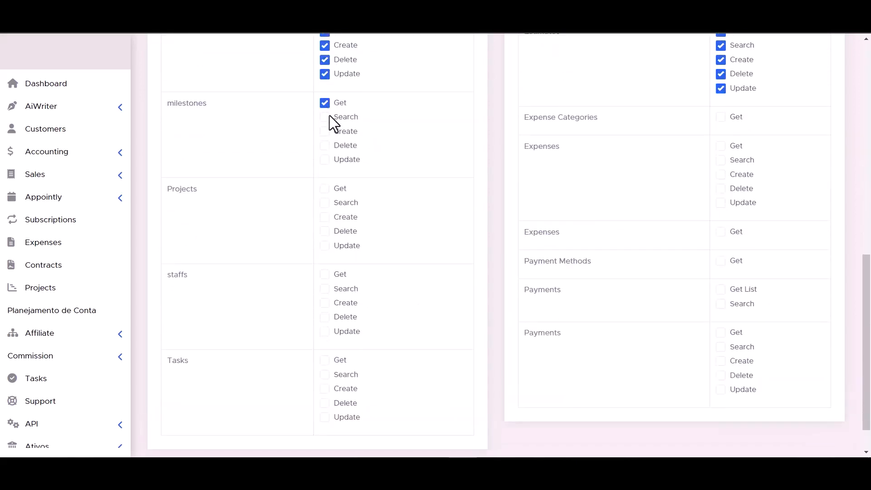
- Grant milestone, expense category, project and expense permissions
left_click(324, 146)
left_click(324, 160)
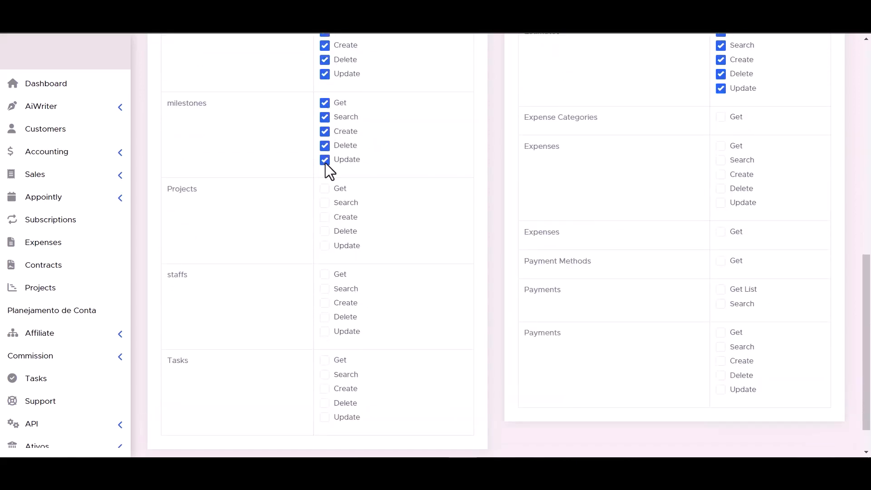
left_click(719, 118)
left_click(325, 188)
left_click(324, 203)
left_click(325, 217)
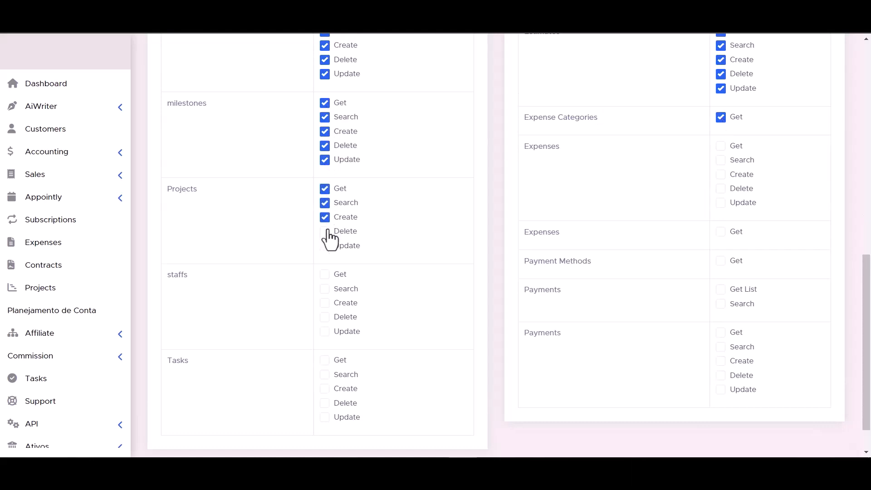
left_click(324, 231)
left_click(325, 246)
left_click(720, 202)
left_click(720, 188)
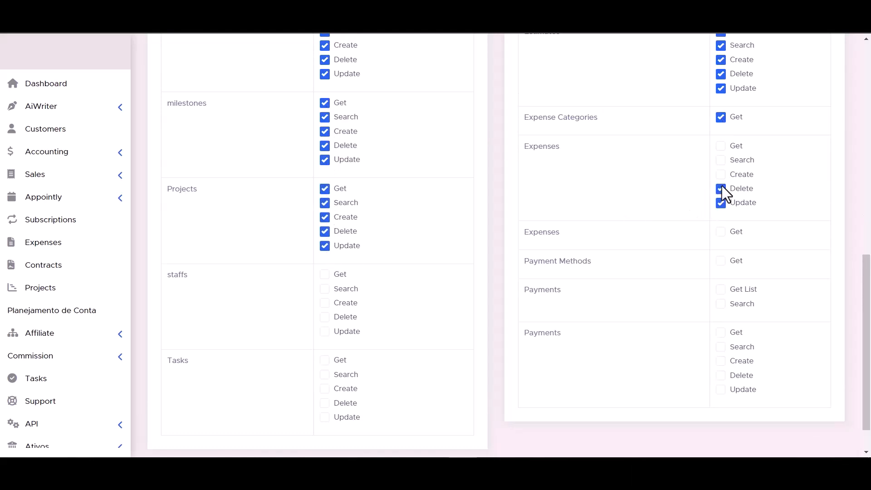
left_click(720, 159)
left_click(720, 146)
- Grant staffs, tasks and payments permissions, then save the token
left_click(325, 274)
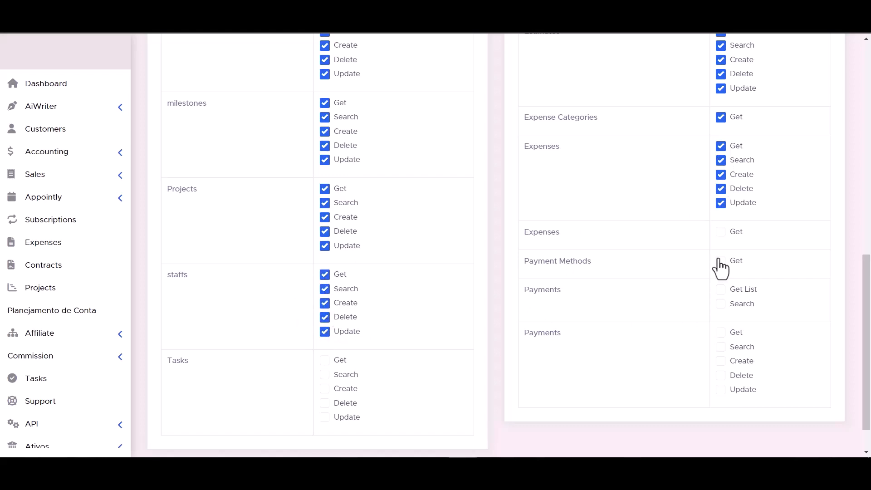
left_click(720, 289)
scroll(497, 301, "down", 1)
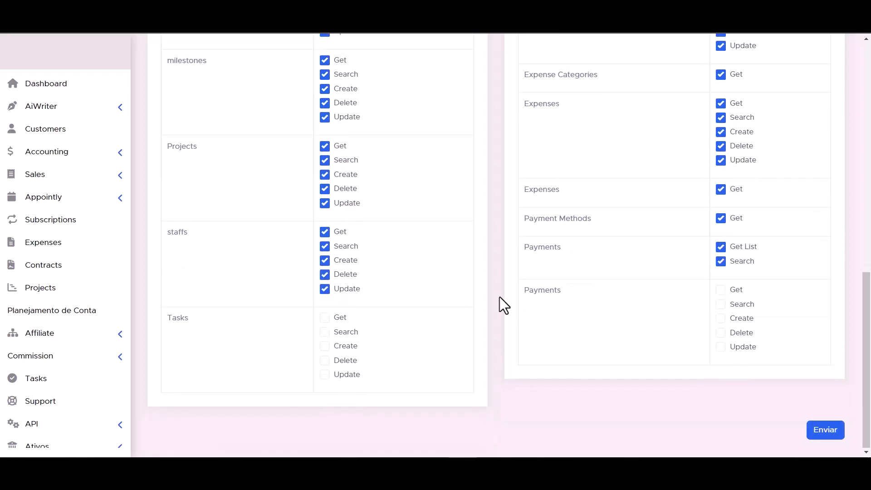
left_click(324, 331)
left_click(324, 317)
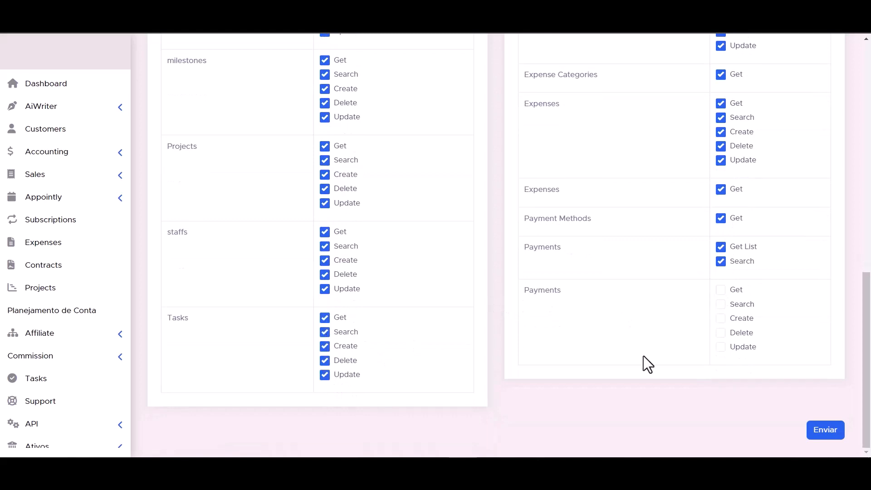
left_click(720, 317)
left_click(720, 304)
left_click(720, 289)
scroll(543, 361, "up", 1)
scroll(544, 352, "down", 1)
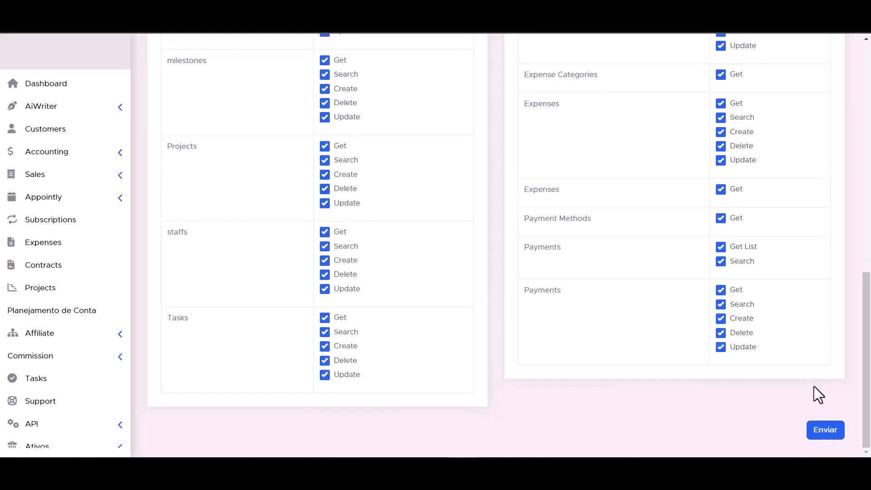
left_click(826, 436)
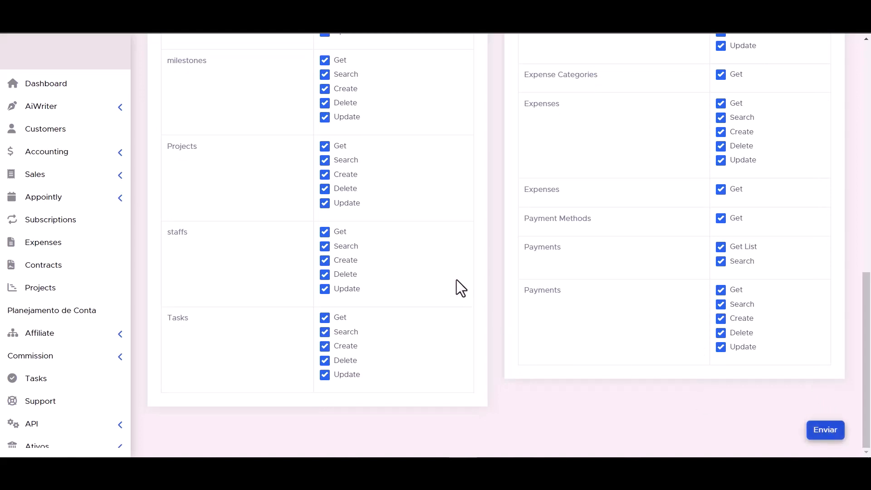
- Copy the new API token into the API Token field and authorize the PerfexCRM connection
triple_click(439, 210)
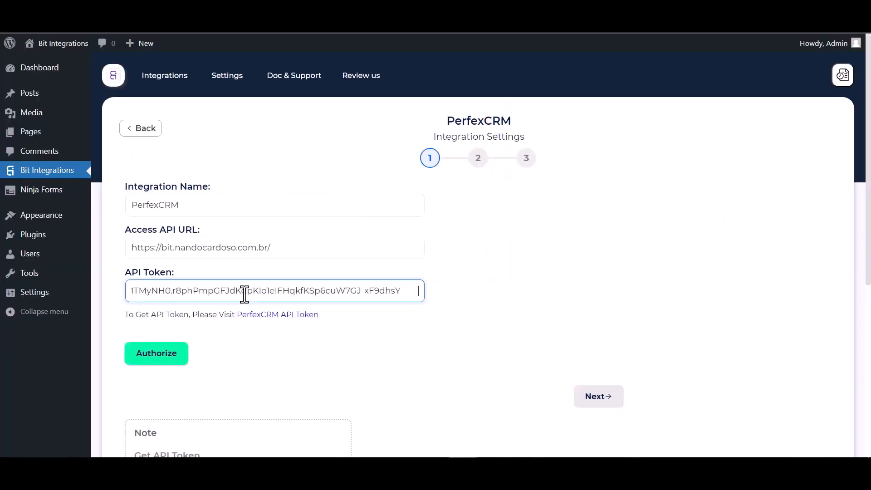
left_click(151, 358)
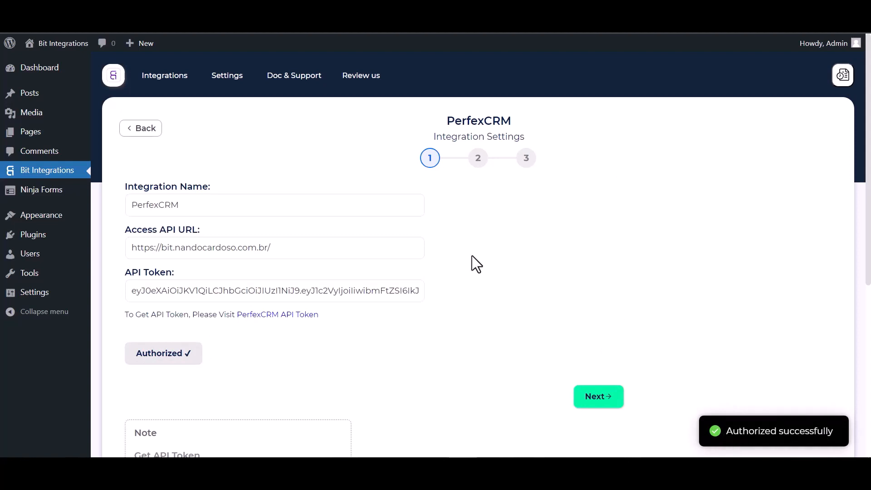
- Select Create Contact as the PerfexCRM action with customer 'Bit Integrations'
scroll(518, 270, "down", 1)
scroll(567, 344, "up", 1)
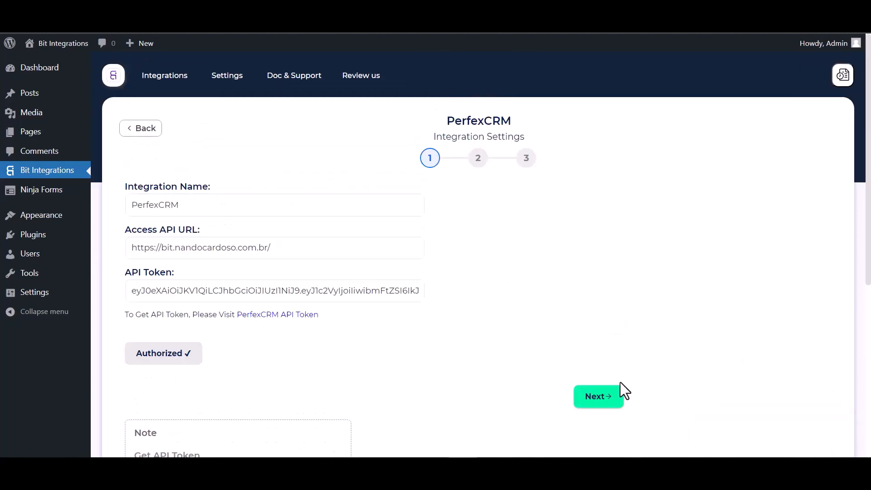
left_click(598, 397)
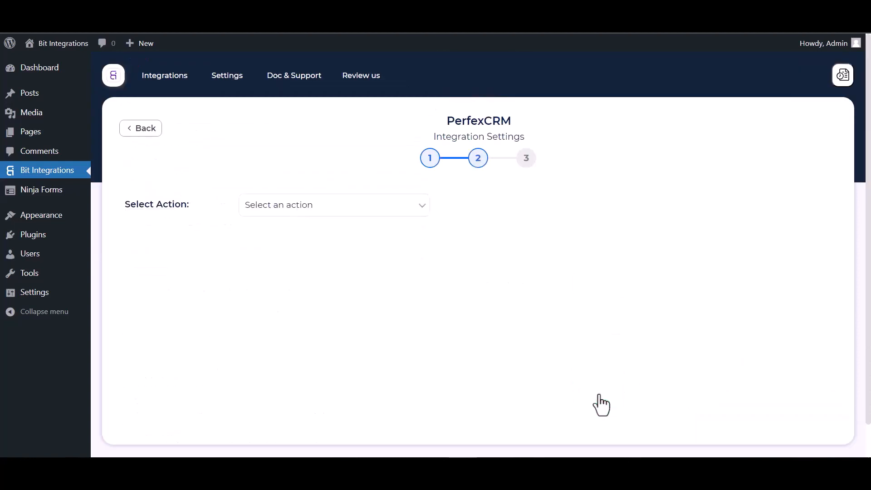
left_click(340, 207)
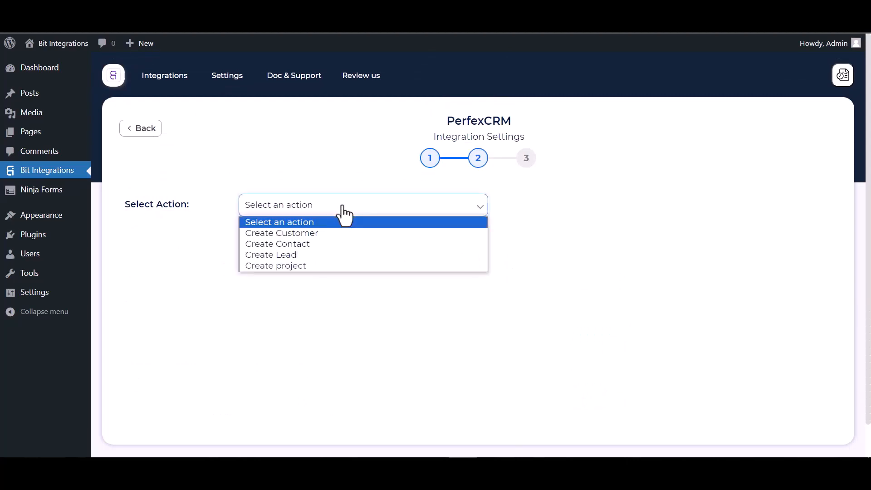
left_click(299, 248)
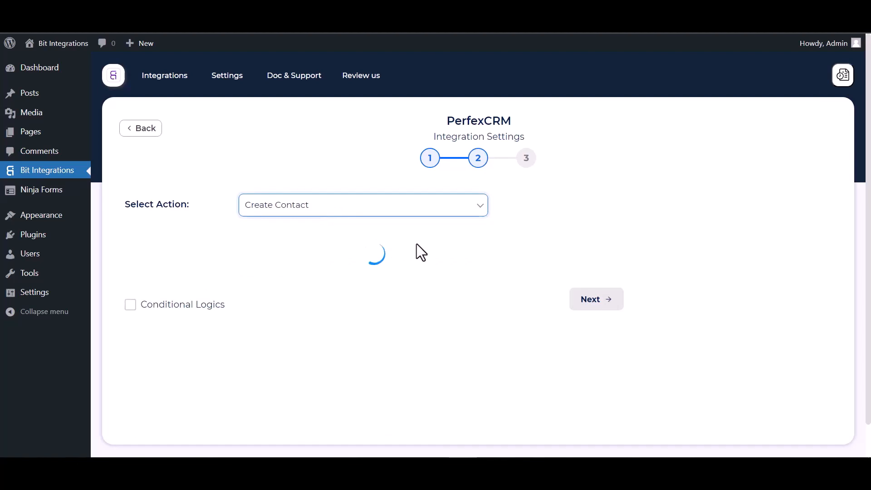
scroll(417, 243, "down", 1)
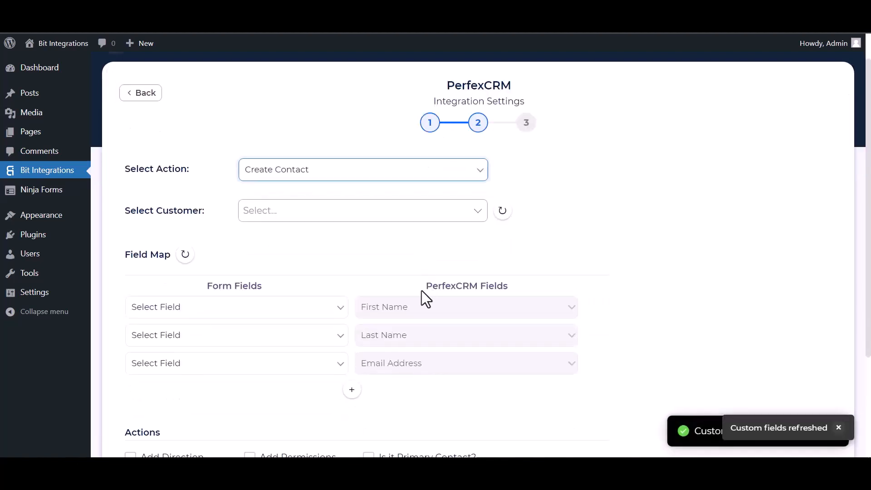
left_click(293, 214)
left_click(282, 247)
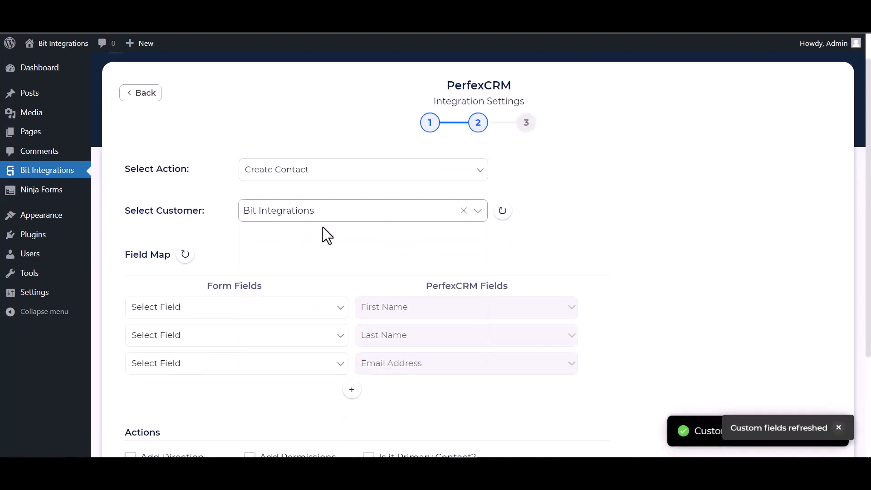
scroll(323, 233, "down", 4)
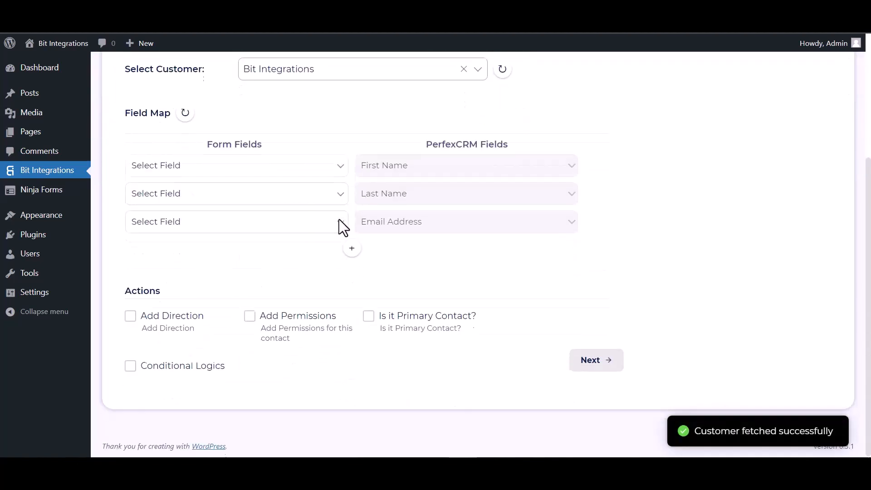
- Map First Name, Last Name, Email and Phone to the PerfexCRM contact fields
left_click(246, 173)
left_click(195, 205)
left_click(247, 204)
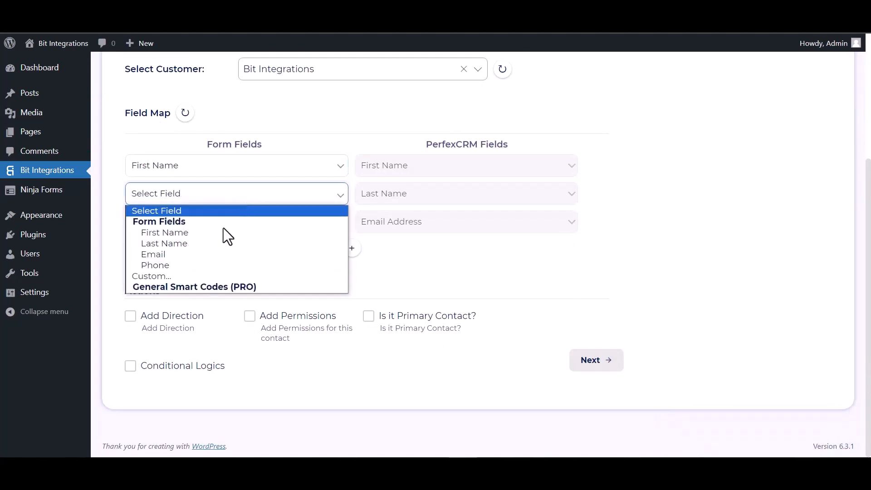
left_click(191, 243)
left_click(197, 224)
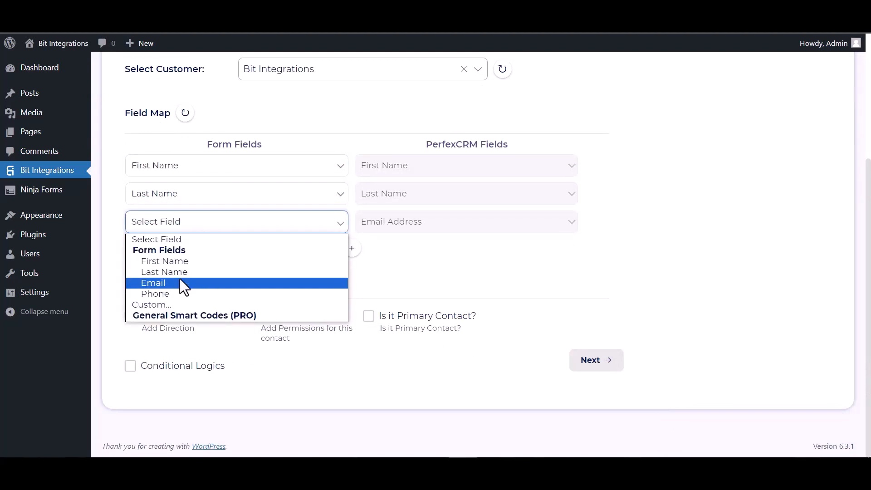
left_click(208, 283)
left_click(352, 249)
left_click(378, 250)
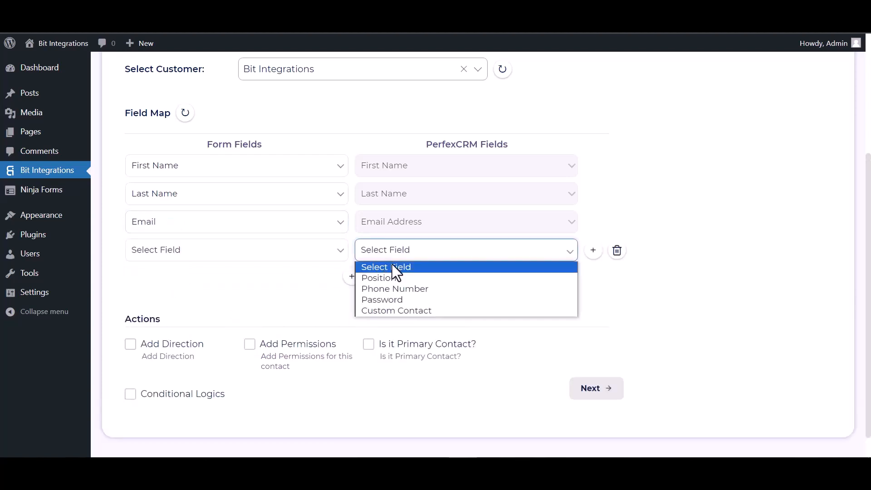
left_click(377, 287)
left_click(282, 251)
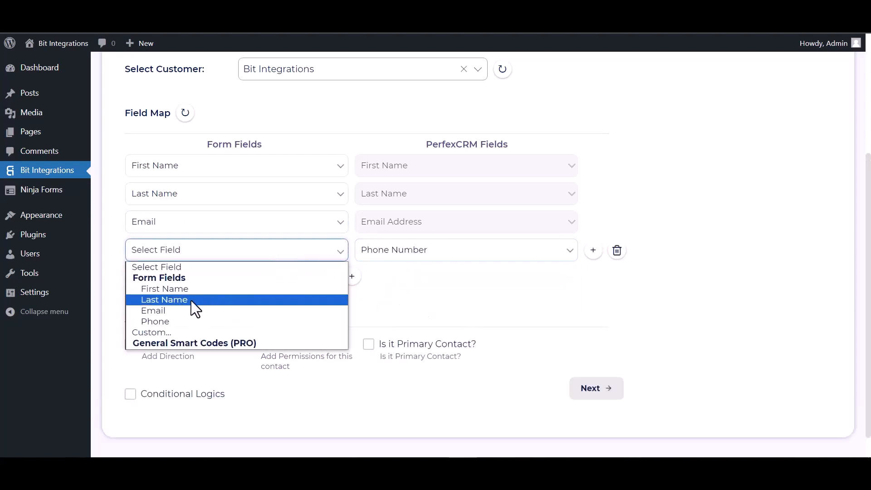
left_click(173, 321)
scroll(295, 257, "down", 1)
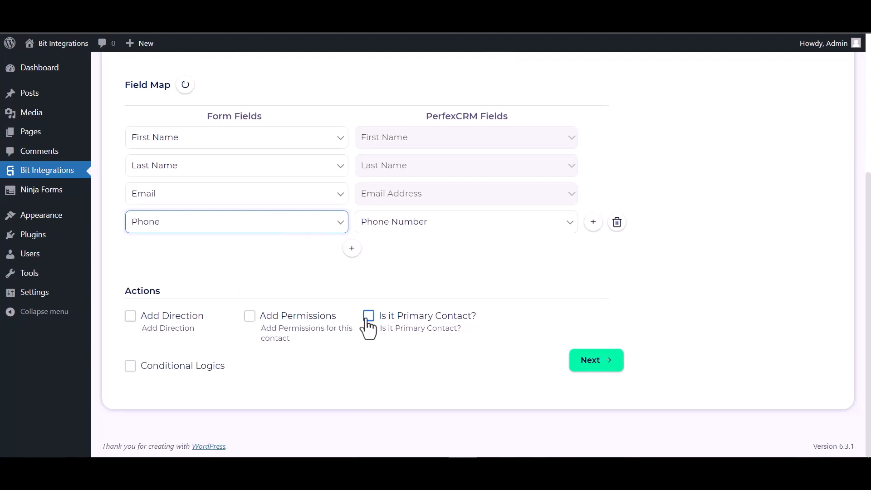
- Leave conditional logic off and finish and save the integration
left_click(132, 365)
scroll(297, 312, "down", 2)
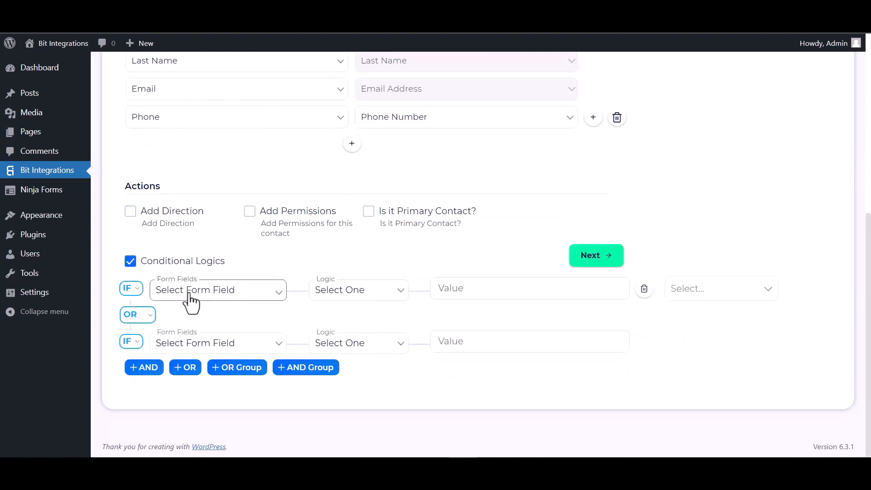
left_click(134, 265)
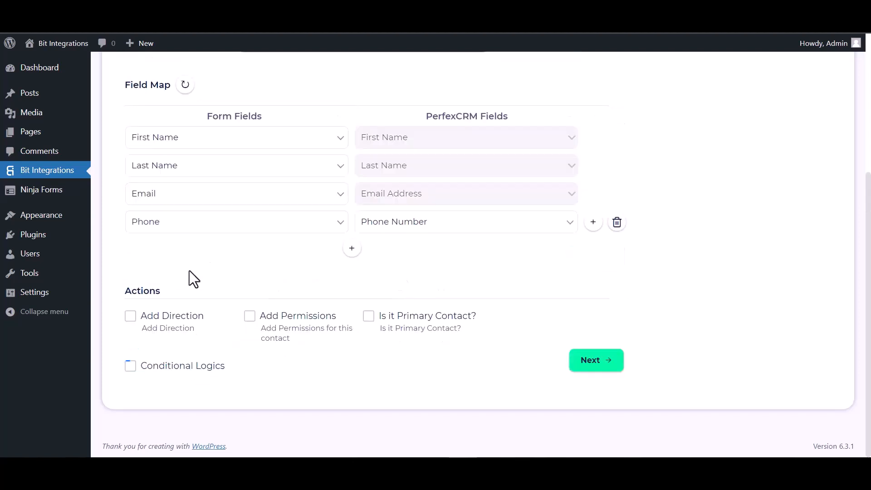
left_click(604, 366)
left_click(474, 222)
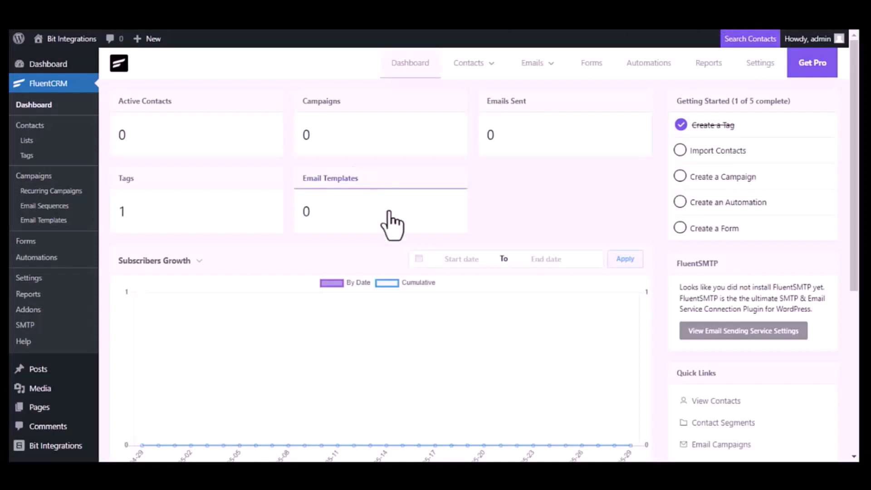
- Create FluentCRM contact 'Bit Integrations' with an e-mail address and phone number
left_click(471, 66)
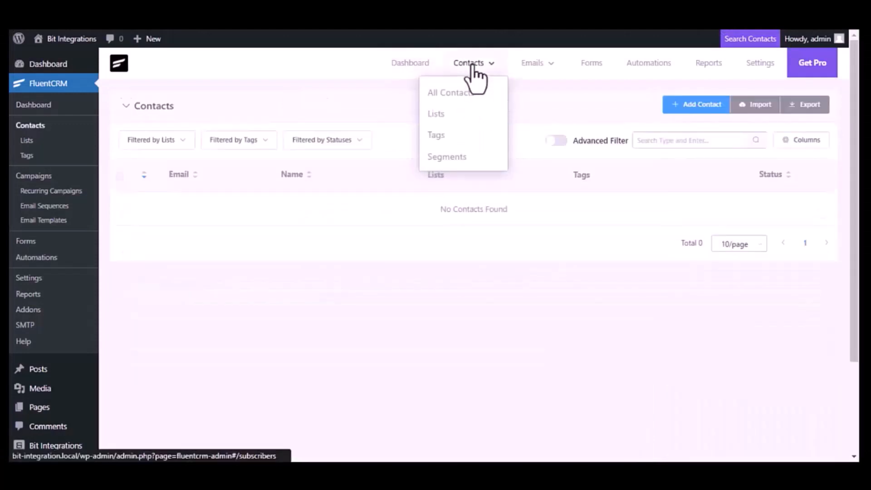
left_click(682, 108)
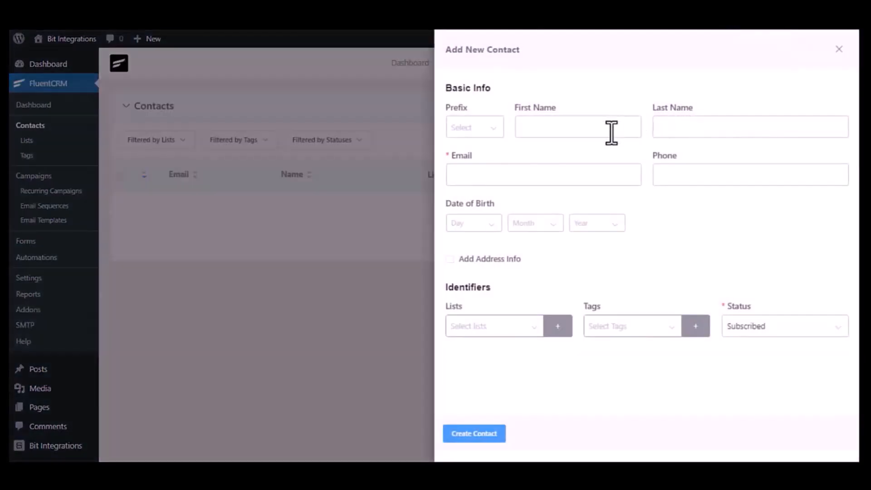
left_click(612, 131)
type("Bit")
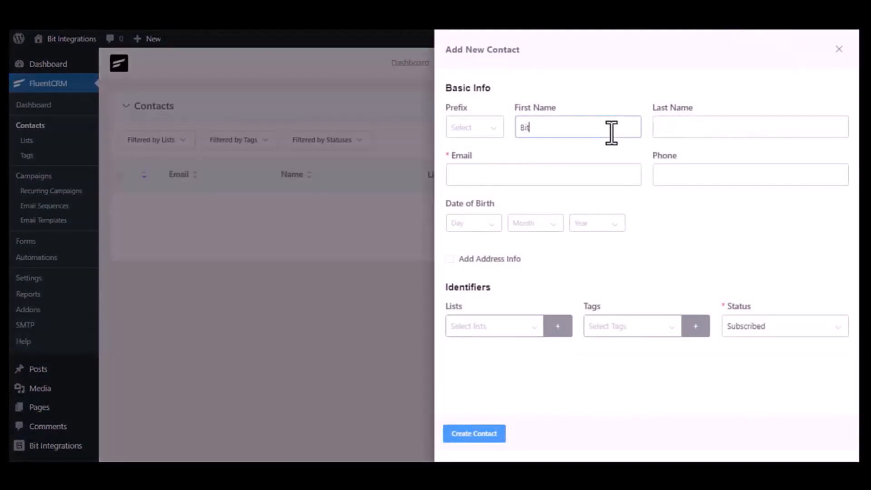
left_click(756, 129)
type("Integrat")
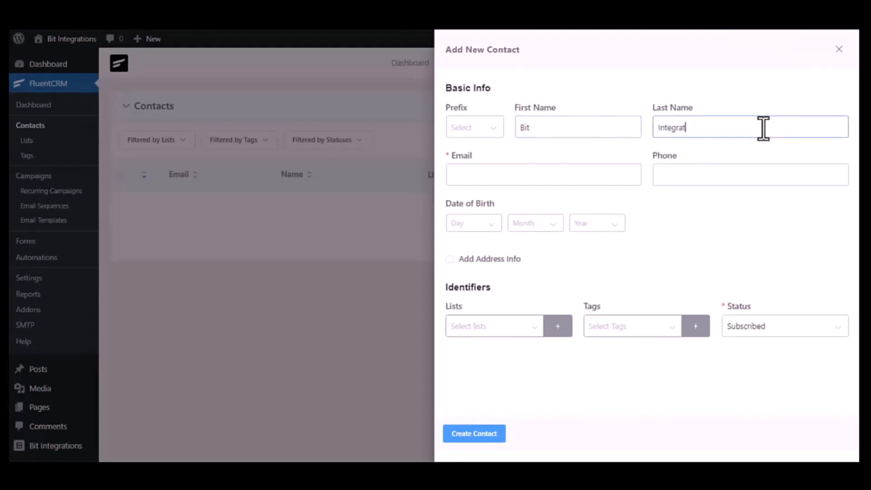
type("ions")
left_click(628, 177)
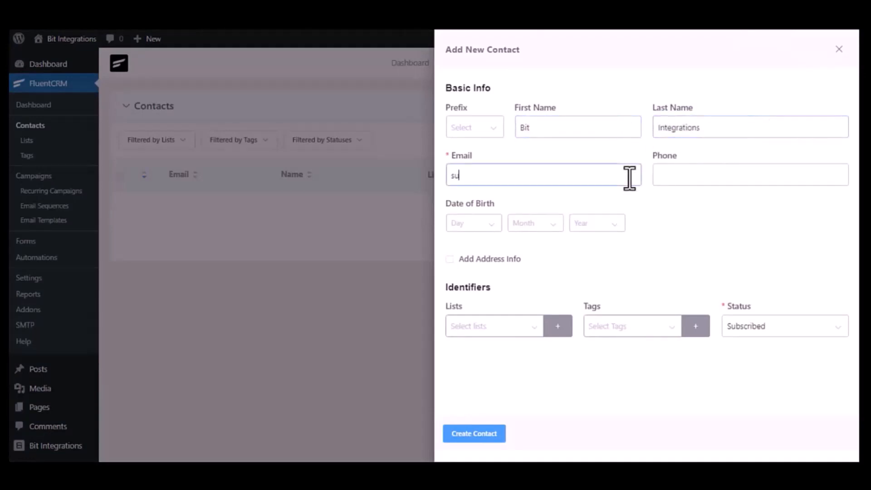
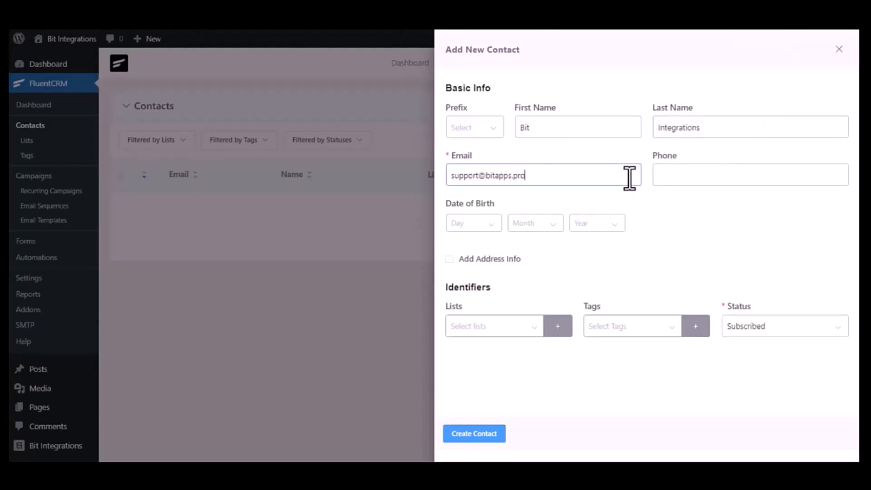
left_click(706, 176)
type("44455566")
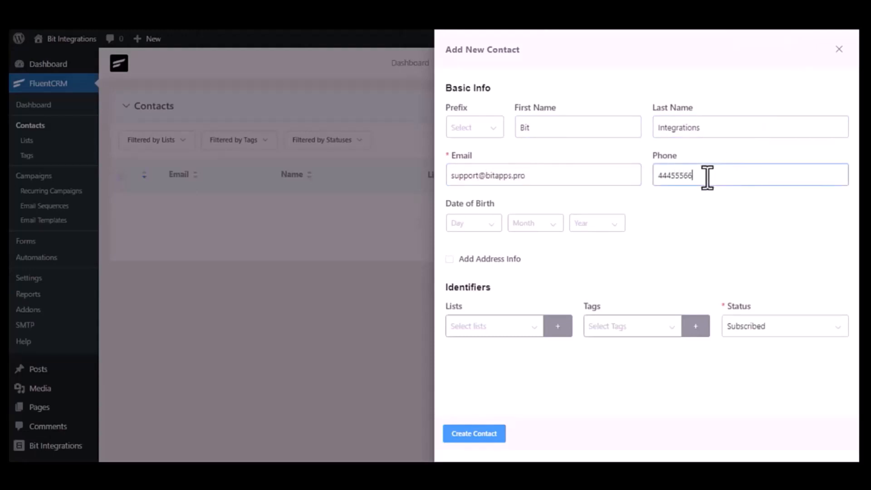
type("6")
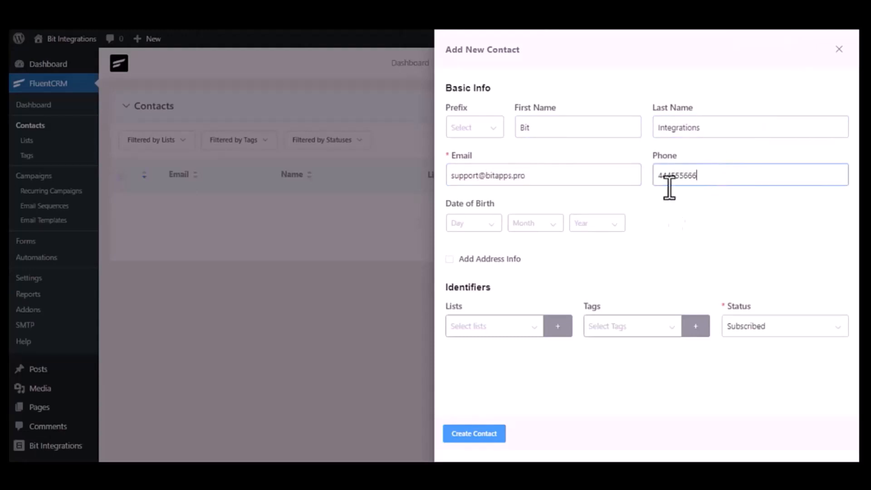
left_click(482, 433)
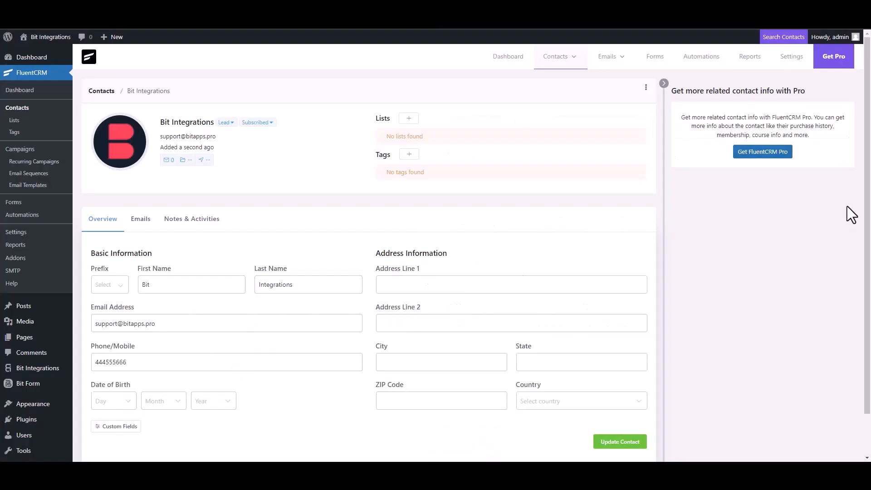
scroll(850, 213, "down", 1)
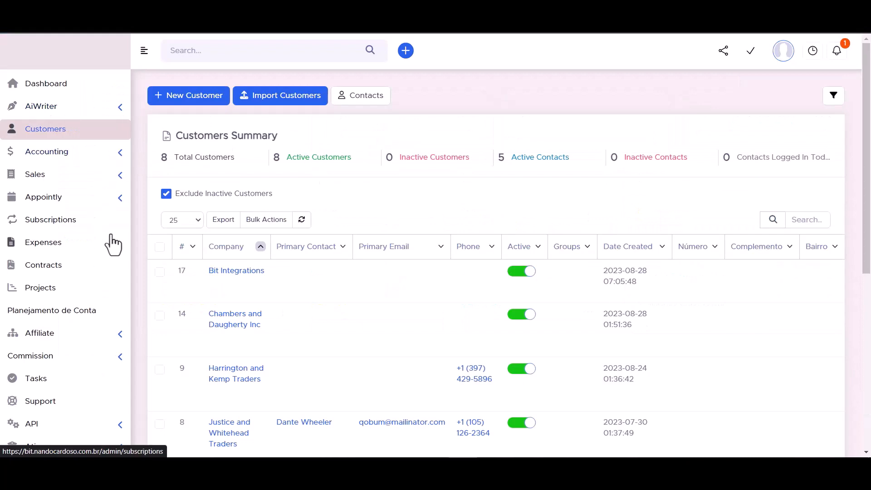
- View the Bit Integrations customer's synced contact, confirming its name, e-mail and phone fields
mouse_move(237, 278)
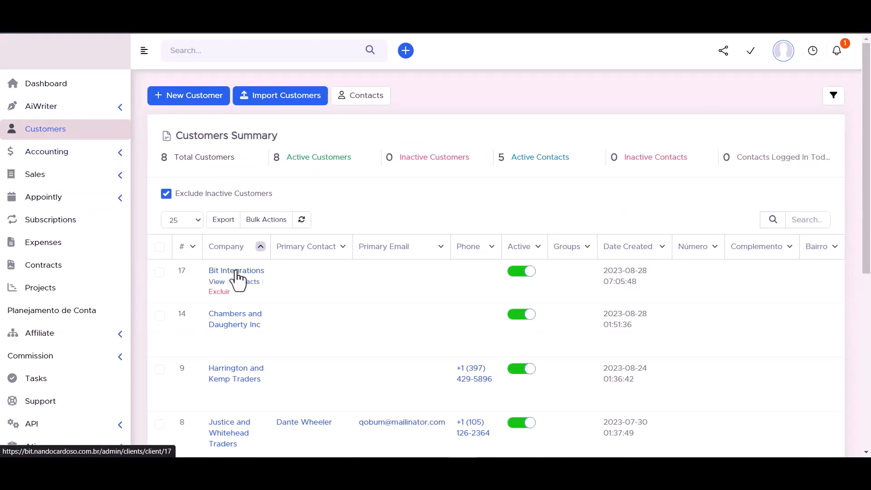
left_click(237, 272)
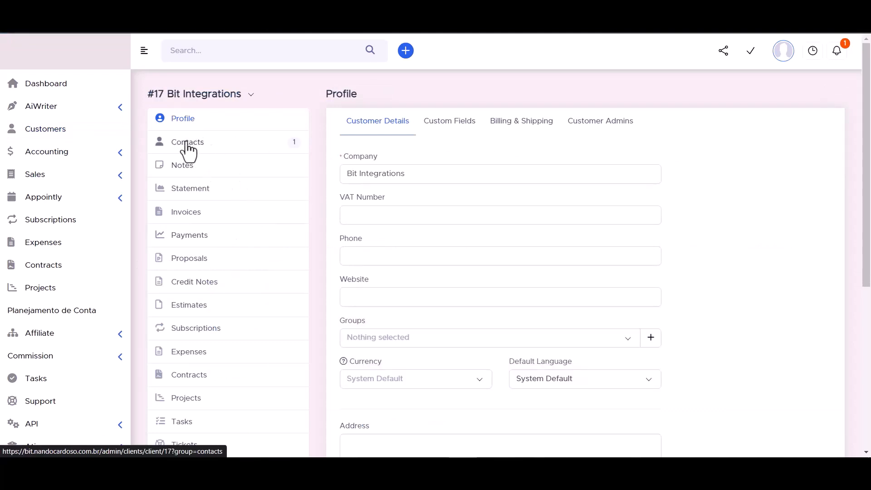
left_click(187, 144)
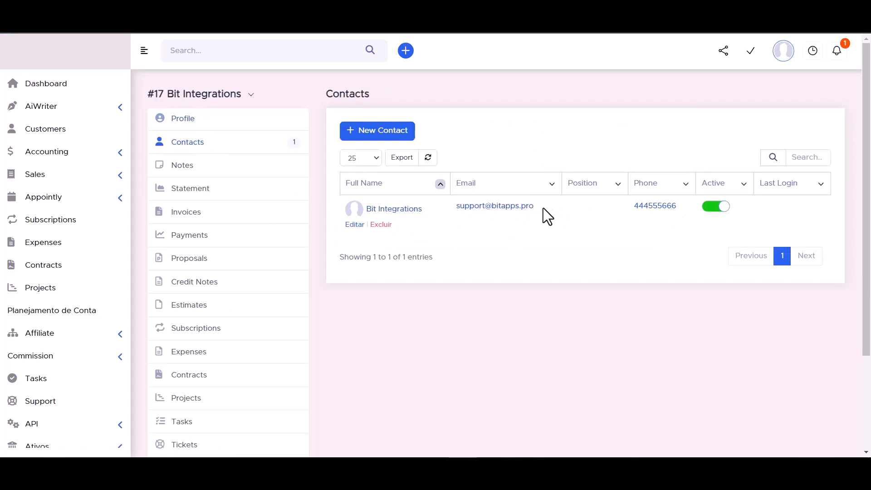
left_click(395, 210)
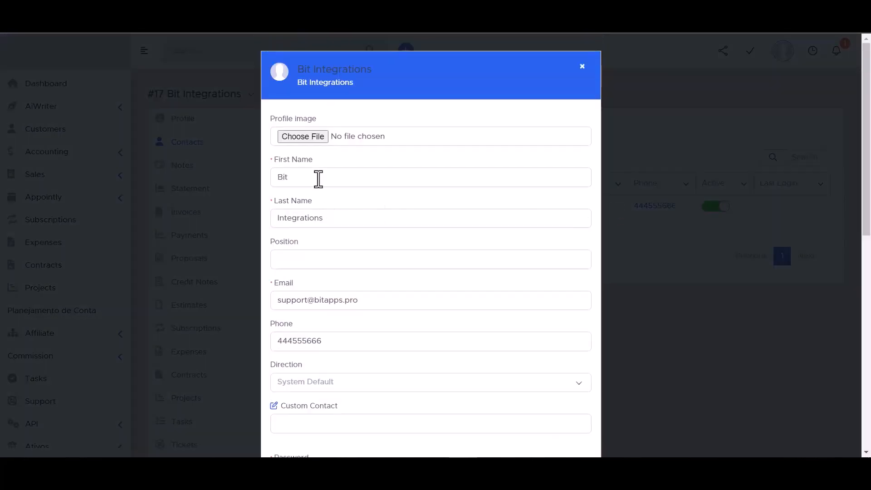
scroll(305, 214, "down", 3)
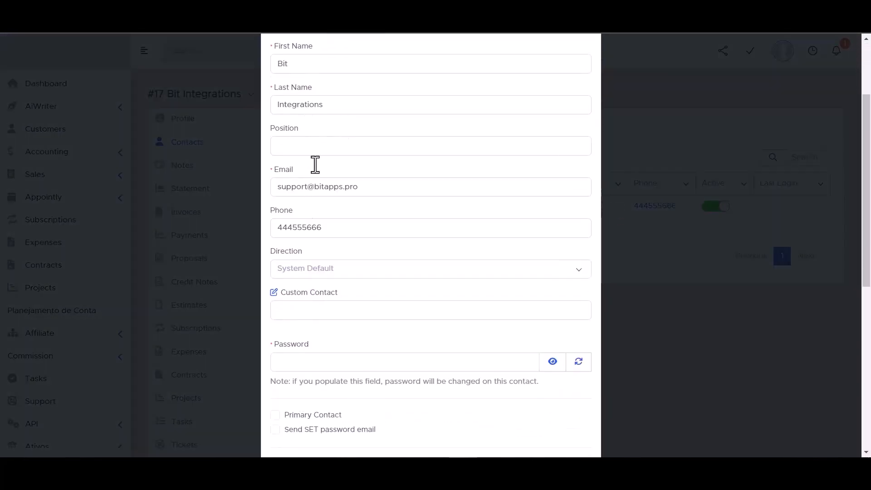